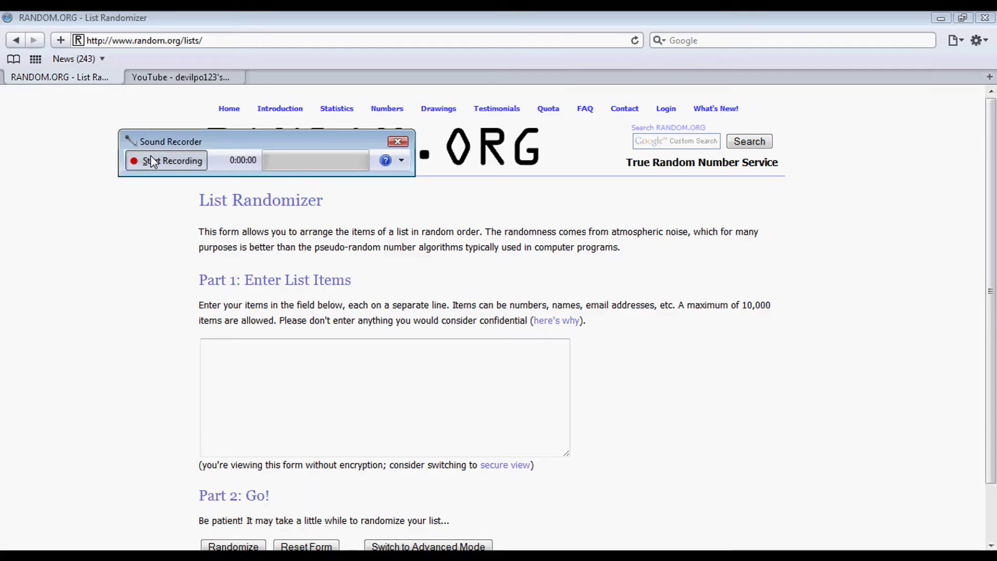
Step: Start the Sound Recorder recording and bring the RANDOM.ORG List Randomizer page forward
{"action": "left_click", "coordinate": [153, 162]}
{"action": "left_click", "coordinate": [337, 17]}
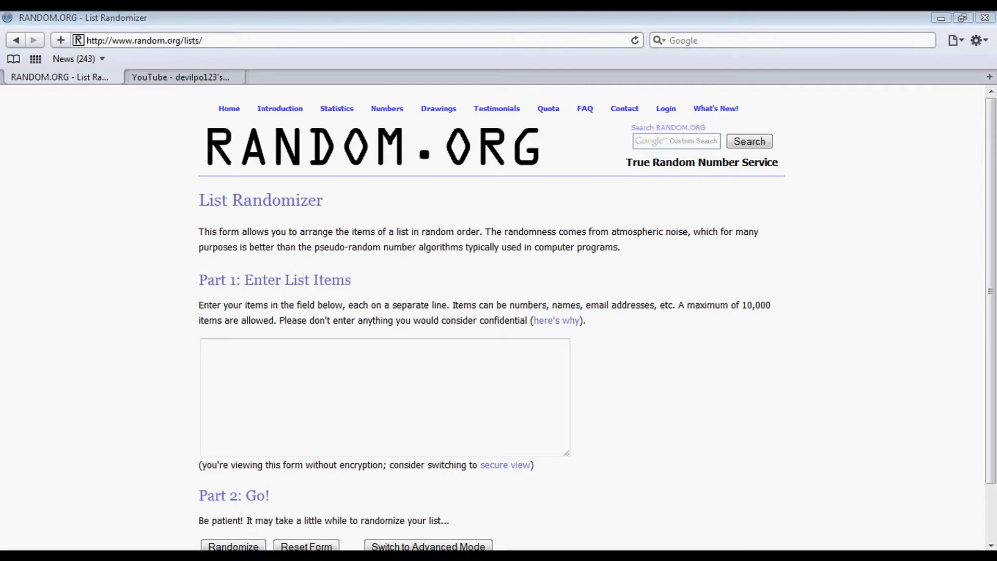
{"action": "key", "text": "alt+Tab"}
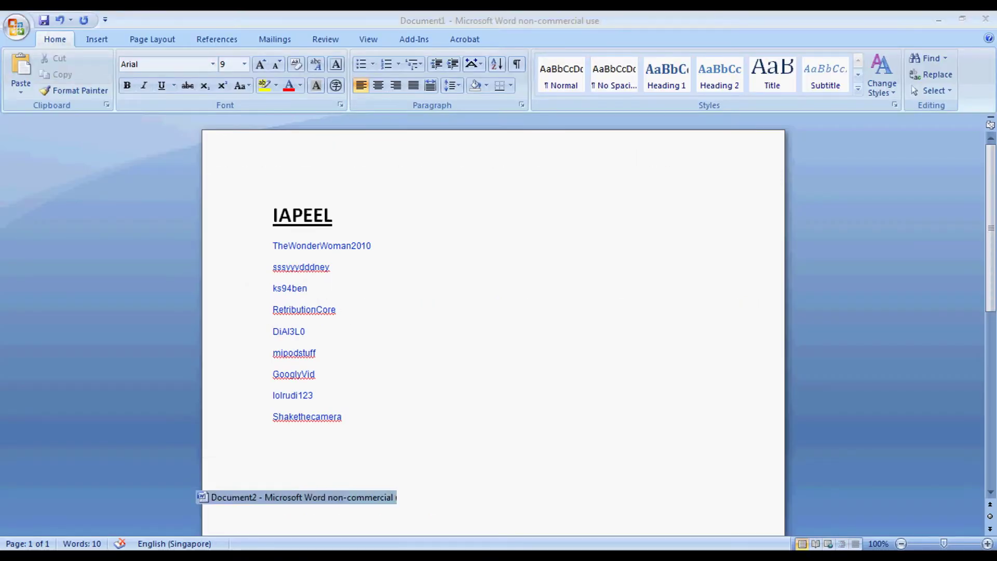
Step: Look through the IAPEEL, FABRICK and IDEVIL list documents, ending on IAPEEL
{"action": "key", "text": "alt+Tab"}
{"action": "key", "text": "alt+Tab"}
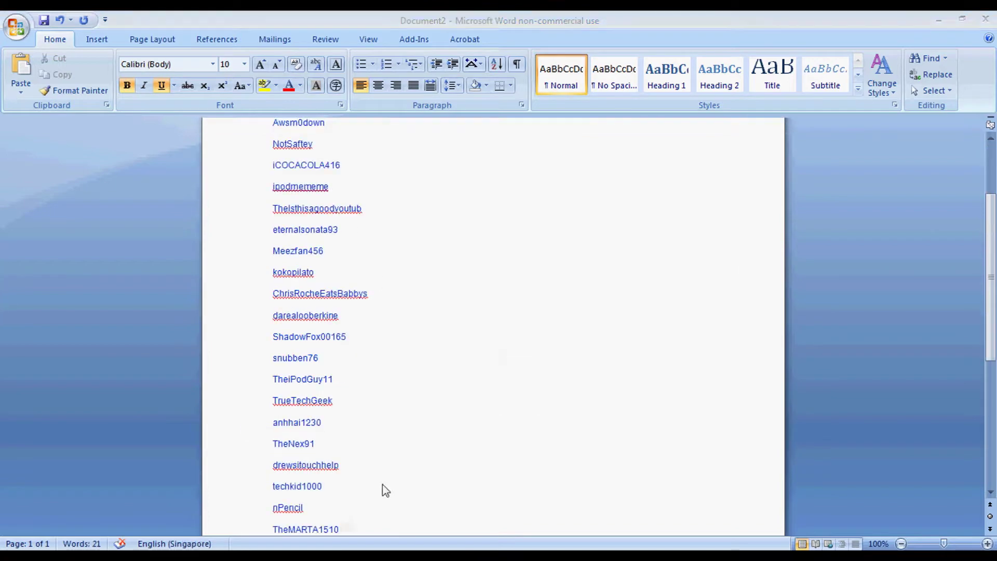
{"action": "left_click_drag", "start_coordinate": [990, 296], "coordinate": [990, 210]}
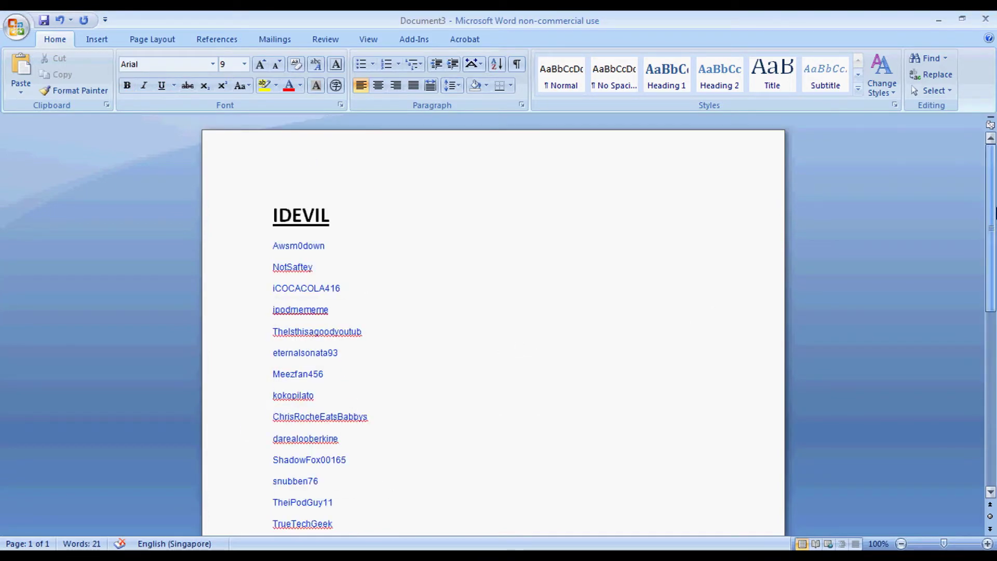
{"action": "mouse_move", "coordinate": [989, 211]}
{"action": "left_mouse_down"}
{"action": "mouse_move", "coordinate": [990, 292]}
{"action": "mouse_move", "coordinate": [990, 244]}
{"action": "mouse_move", "coordinate": [991, 254]}
{"action": "left_mouse_up"}
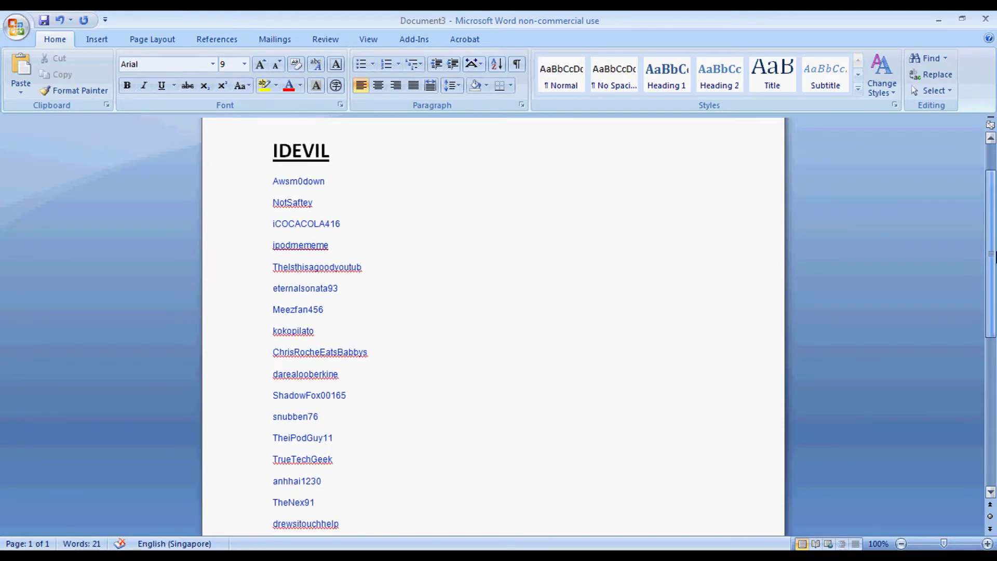
{"action": "left_click_drag", "start_coordinate": [990, 255], "coordinate": [991, 259]}
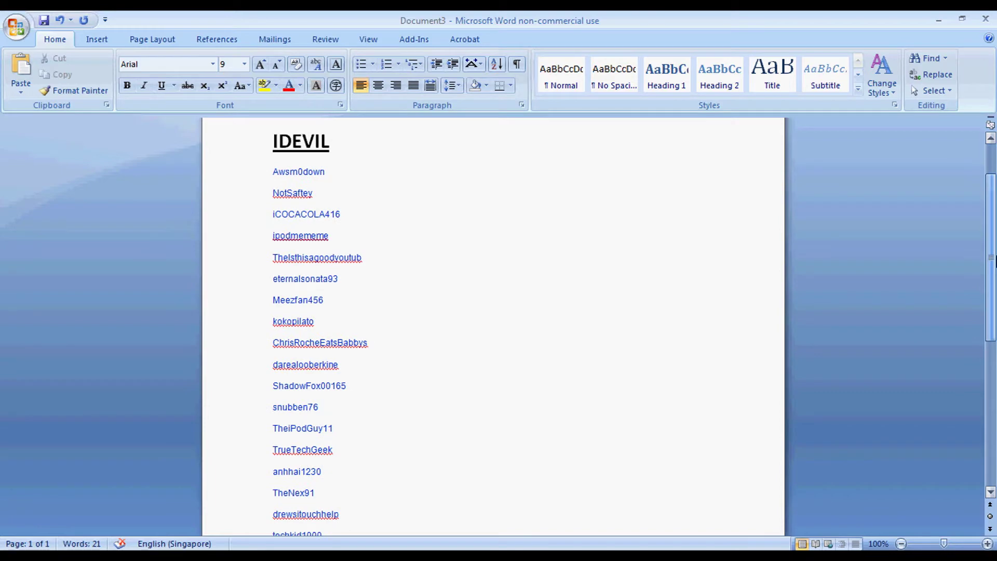
{"action": "left_click_drag", "start_coordinate": [991, 259], "coordinate": [991, 263]}
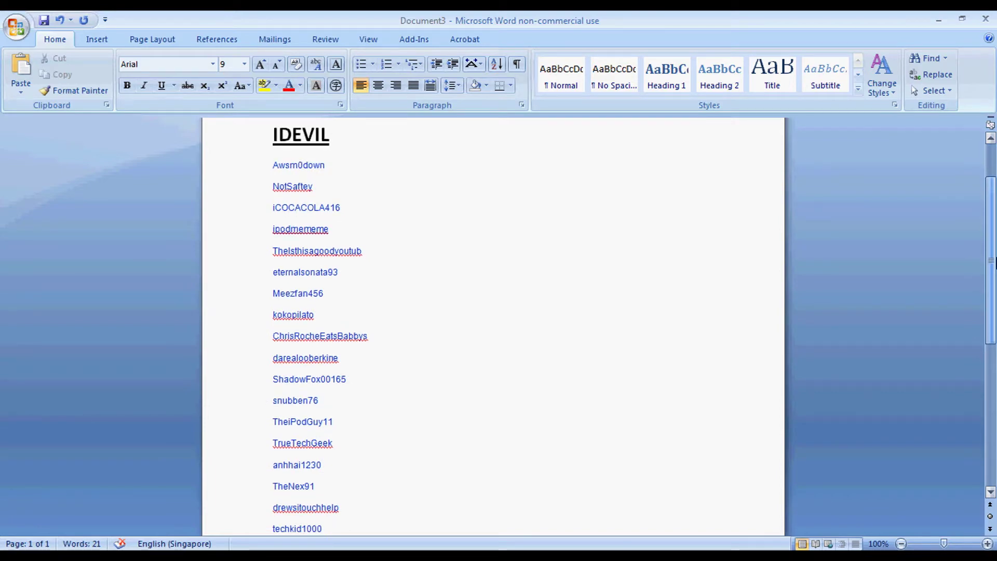
{"action": "left_click_drag", "start_coordinate": [991, 263], "coordinate": [991, 296]}
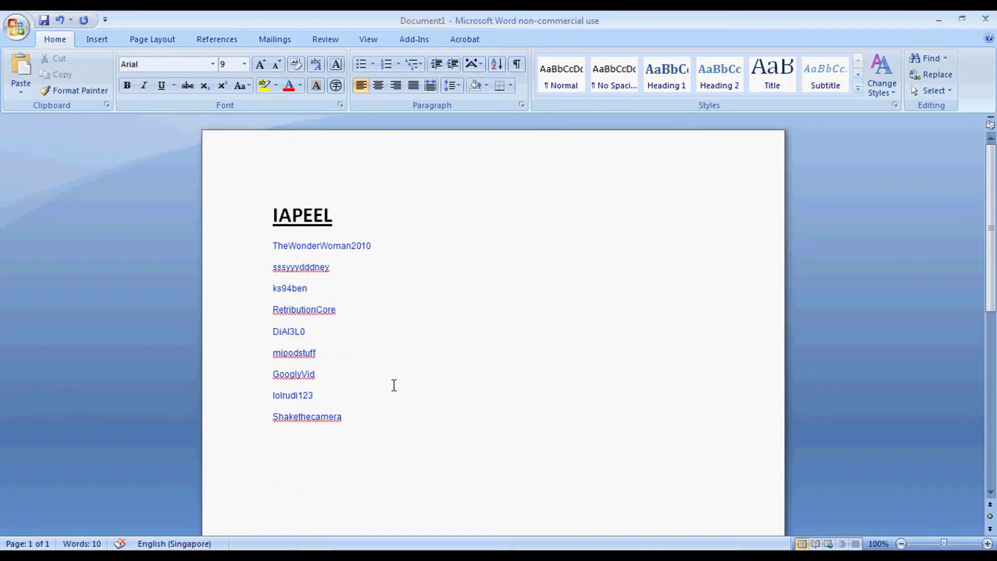
Step: Select the nine IAPEEL entrant names and switch to the randomizer page
{"action": "left_click_drag", "start_coordinate": [347, 418], "coordinate": [236, 247]}
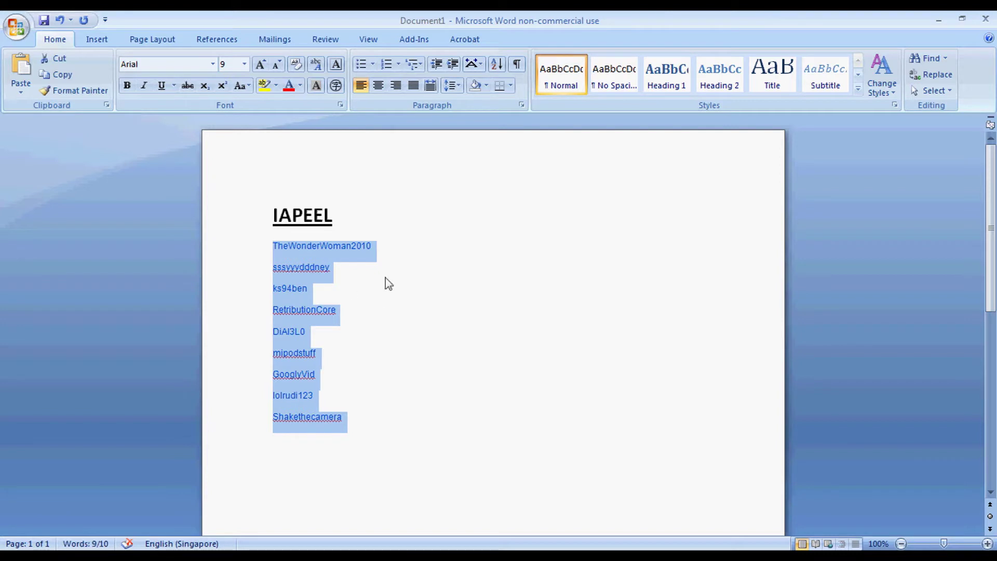
{"action": "scroll", "coordinate": [318, 285], "scroll_direction": "up", "scroll_amount": 3}
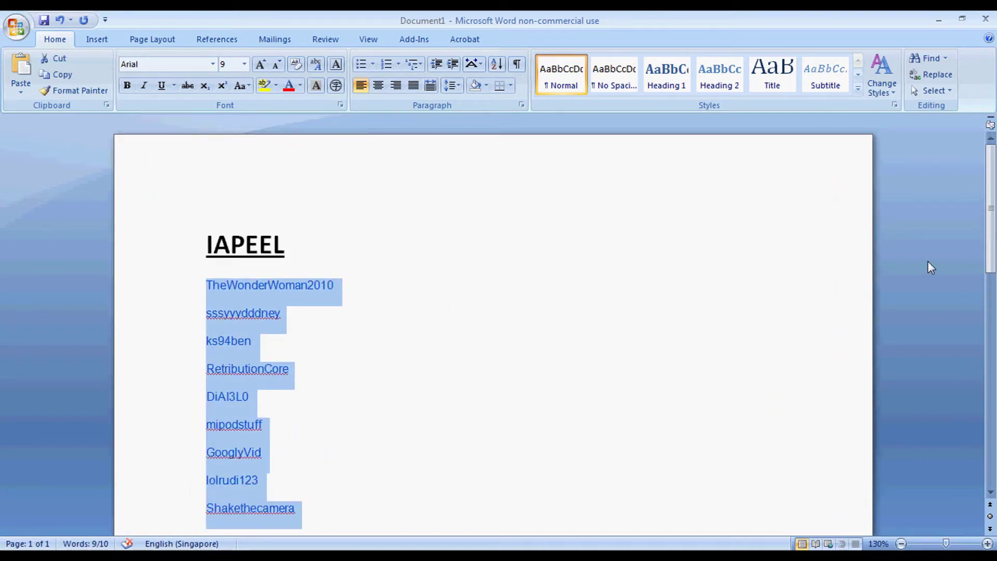
{"action": "scroll", "coordinate": [928, 261], "scroll_direction": "down", "scroll_amount": 1}
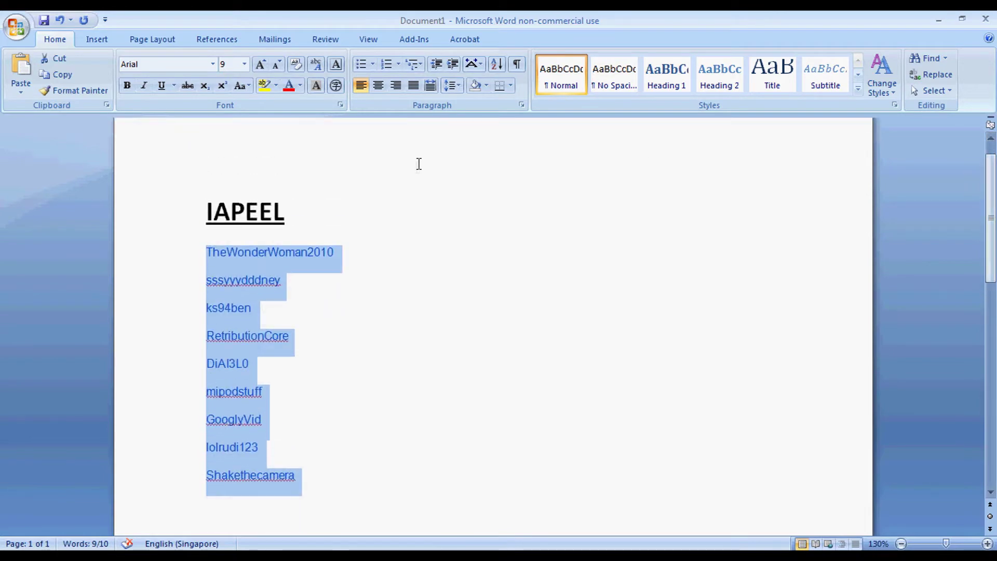
{"action": "left_click", "coordinate": [449, 543]}
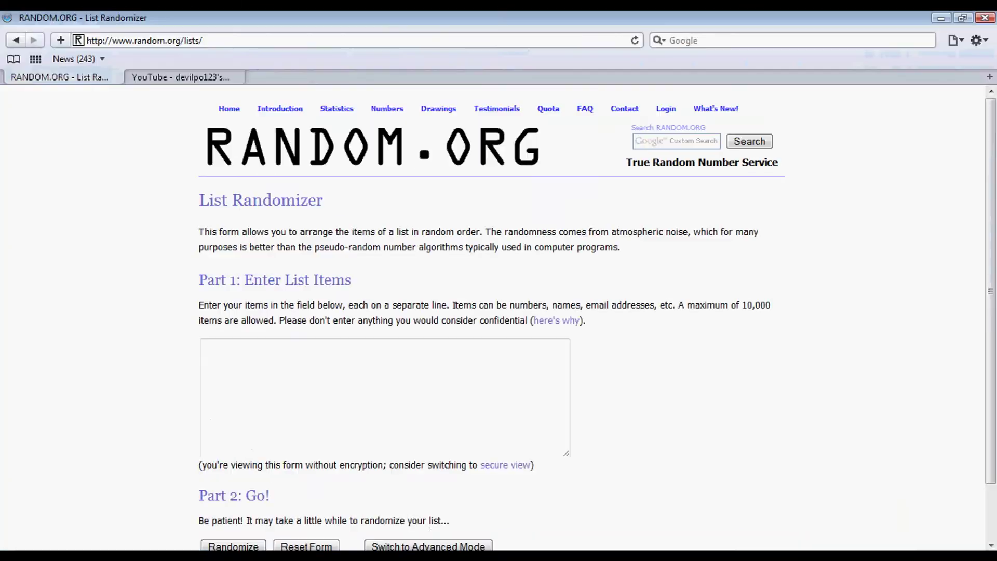
{"action": "left_click", "coordinate": [398, 395]}
{"action": "key", "text": "ctrl+v"}
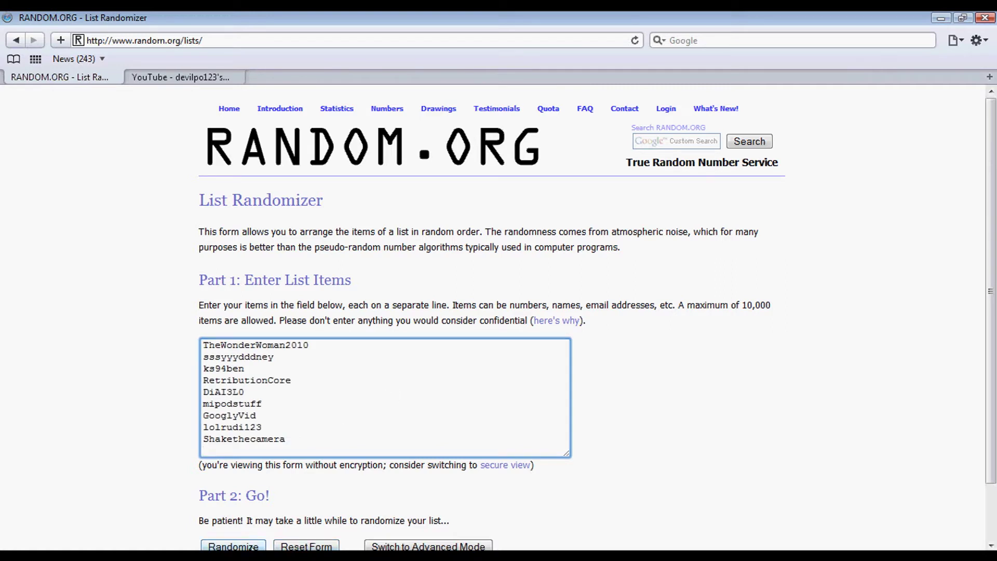
{"action": "left_click", "coordinate": [233, 546]}
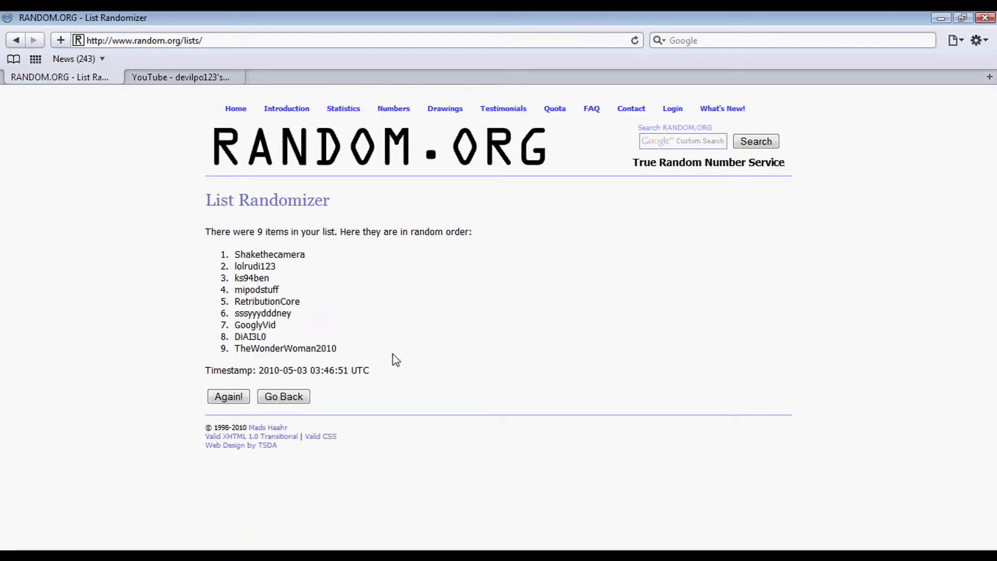
{"action": "left_click_drag", "start_coordinate": [307, 255], "coordinate": [224, 252]}
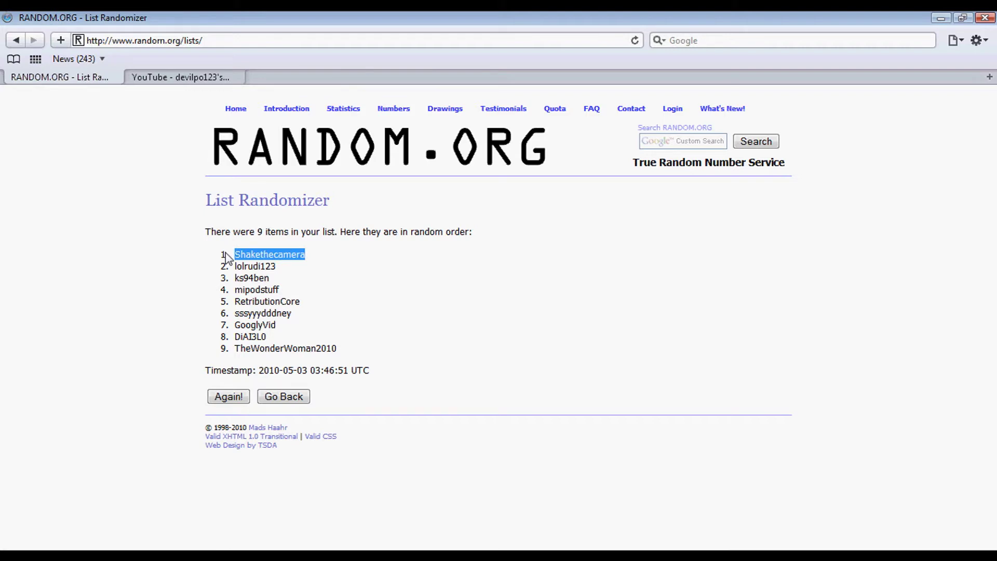
Step: Delete the eight losing IAPEEL names, keeping Shakethecamera, then select the FABRICK names
{"action": "key", "text": "alt+Tab"}
{"action": "left_click", "coordinate": [393, 401]}
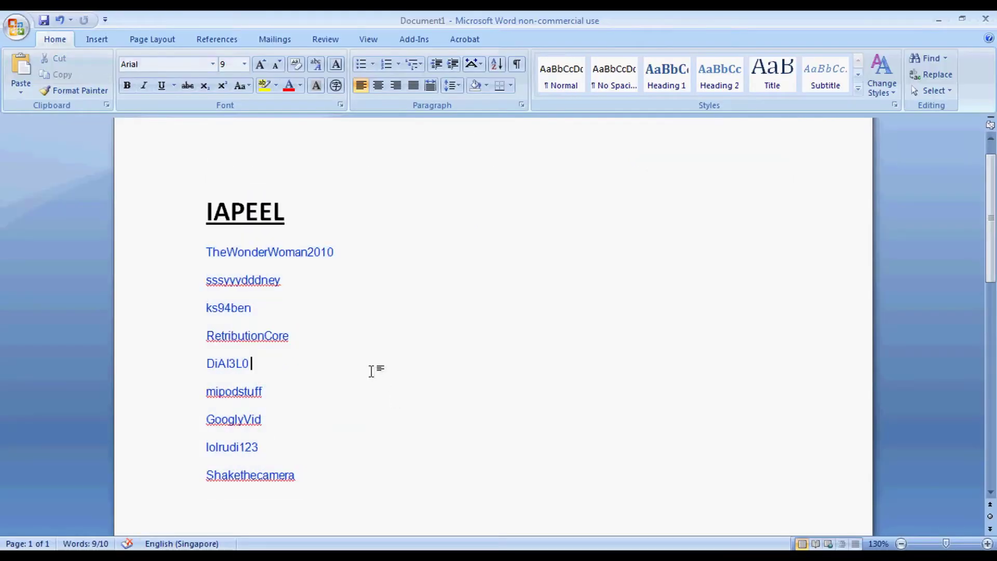
{"action": "left_click_drag", "start_coordinate": [314, 475], "coordinate": [197, 487]}
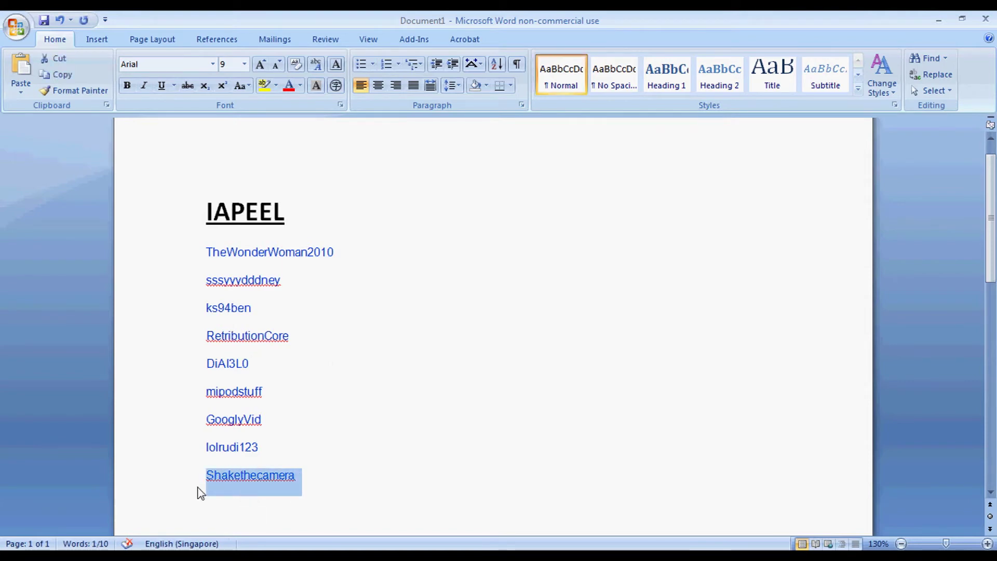
{"action": "left_click_drag", "start_coordinate": [268, 460], "coordinate": [143, 271]}
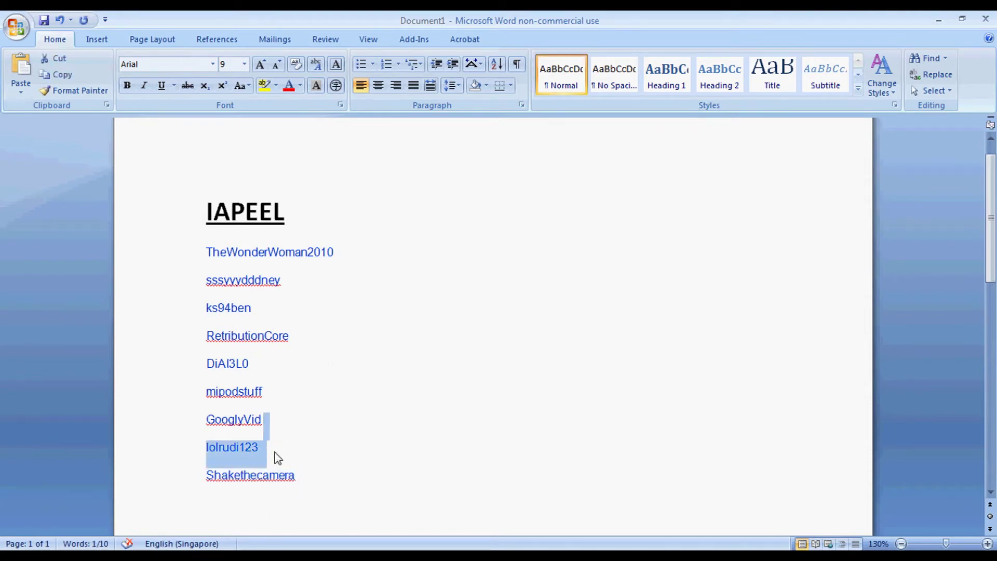
{"action": "key", "text": "Delete"}
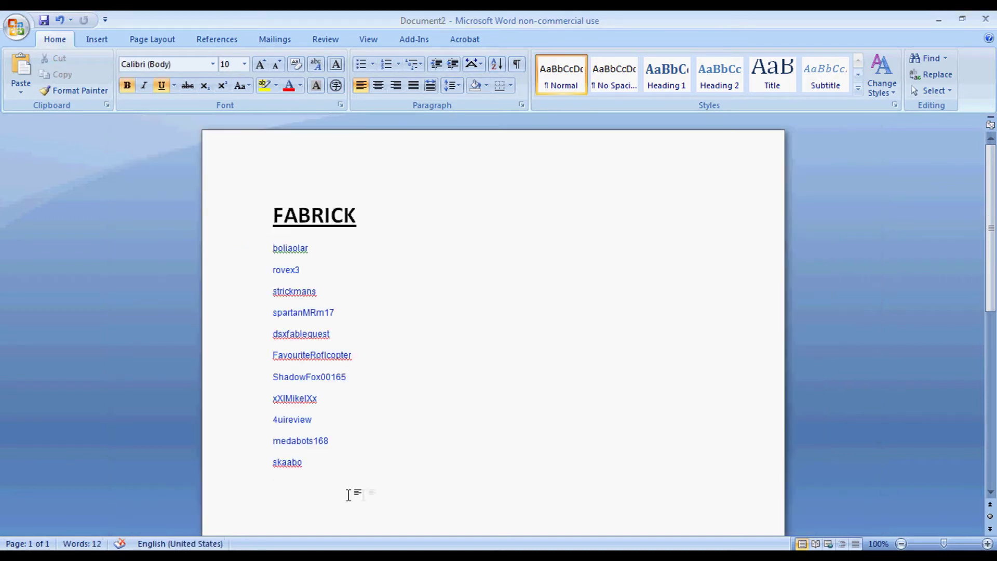
{"action": "mouse_move", "coordinate": [355, 491]}
{"action": "left_mouse_down"}
{"action": "mouse_move", "coordinate": [249, 296]}
{"action": "mouse_move", "coordinate": [250, 249]}
{"action": "left_mouse_up"}
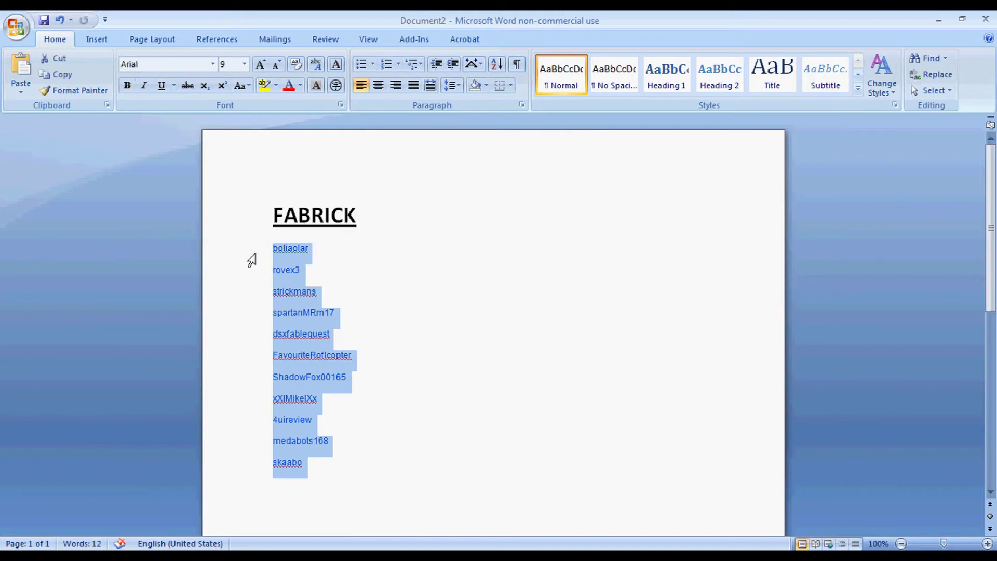
Step: Replace the old IAPEEL names in the list form with the FABRICK names
{"action": "key", "text": "alt+Tab"}
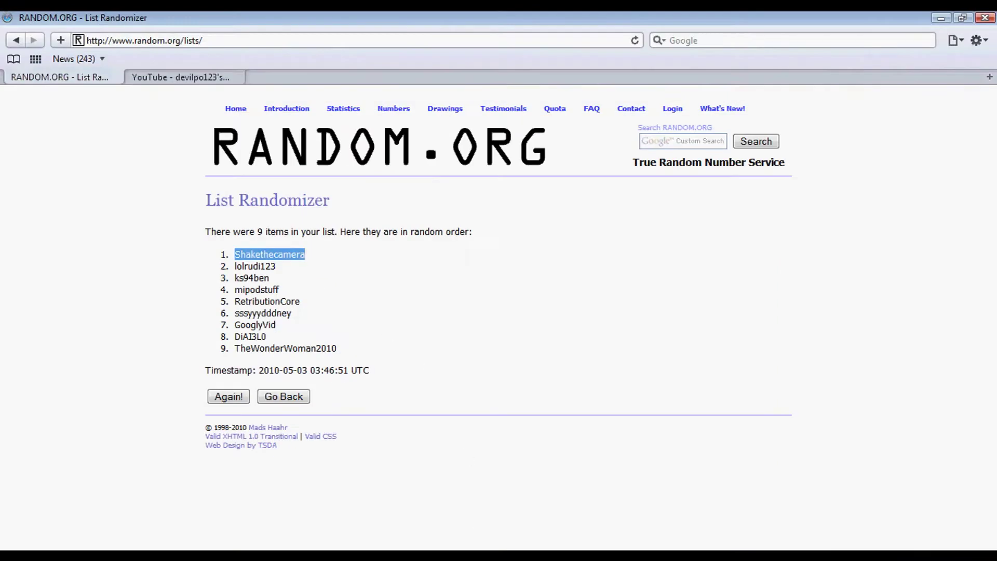
{"action": "left_click", "coordinate": [284, 397]}
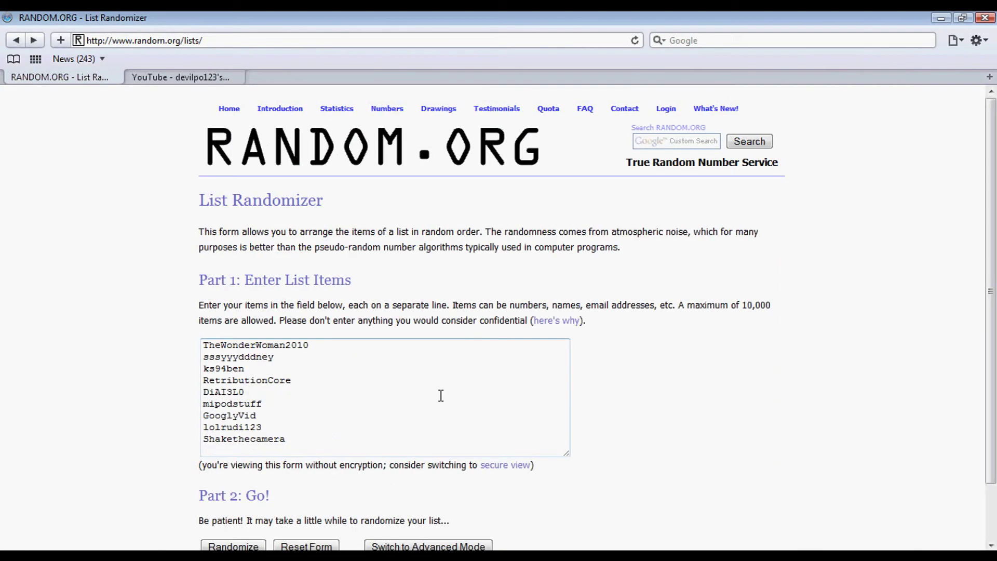
{"action": "left_click", "coordinate": [357, 428]}
{"action": "key", "text": "ctrl+a"}
{"action": "key", "text": "Delete"}
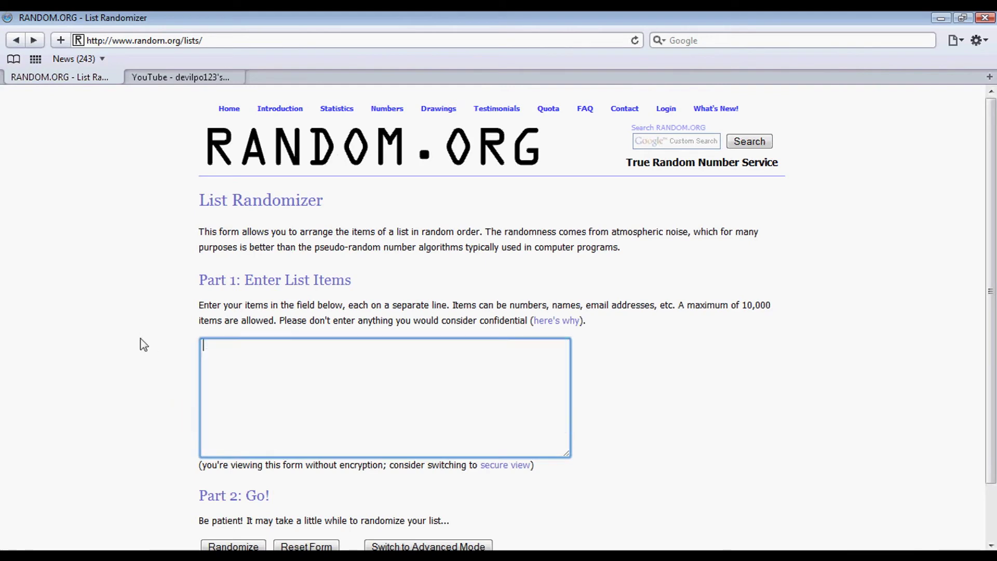
{"action": "key", "text": "ctrl+v"}
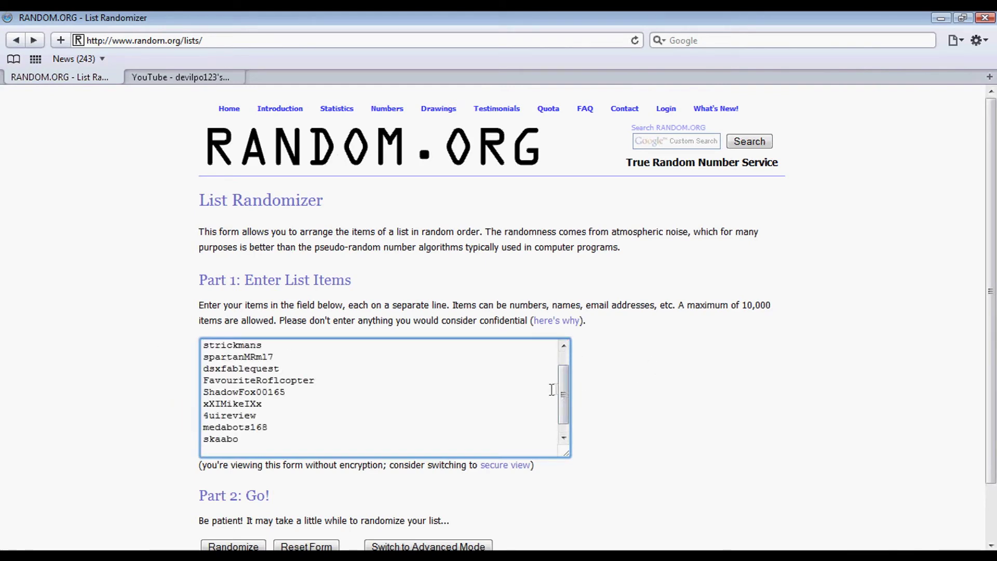
{"action": "mouse_move", "coordinate": [563, 394]}
{"action": "left_mouse_down"}
{"action": "mouse_move", "coordinate": [563, 382]}
{"action": "mouse_move", "coordinate": [561, 396]}
{"action": "left_mouse_up"}
{"action": "left_click", "coordinate": [907, 288]}
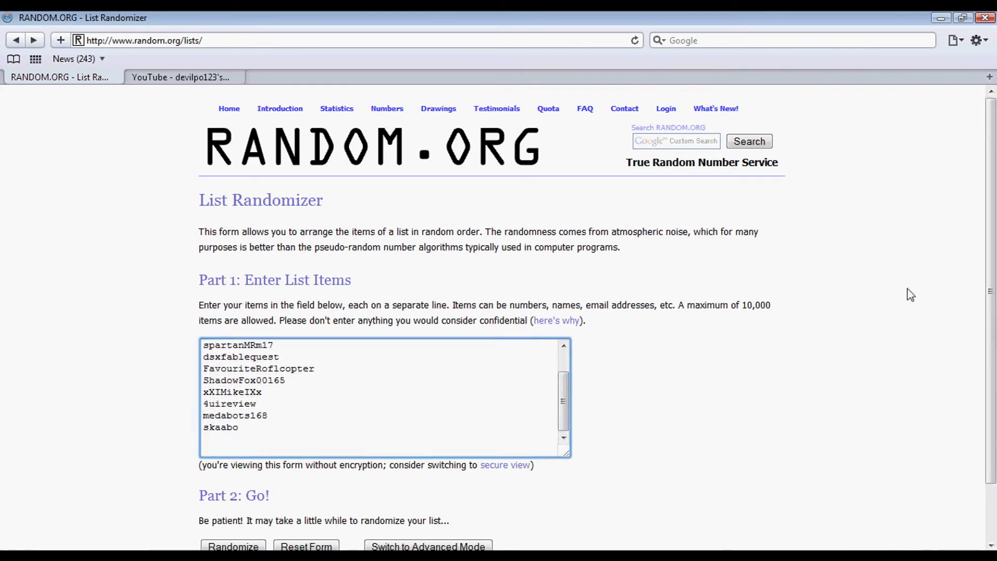
{"action": "scroll", "coordinate": [908, 288], "scroll_direction": "down", "scroll_amount": 3}
{"action": "left_click", "coordinate": [233, 481]}
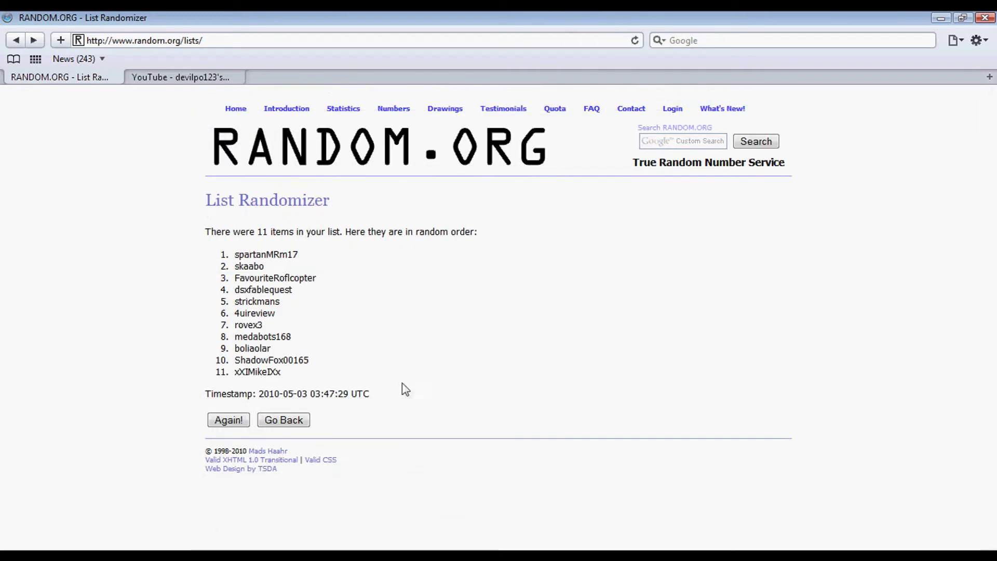
{"action": "left_click_drag", "start_coordinate": [305, 254], "coordinate": [233, 254]}
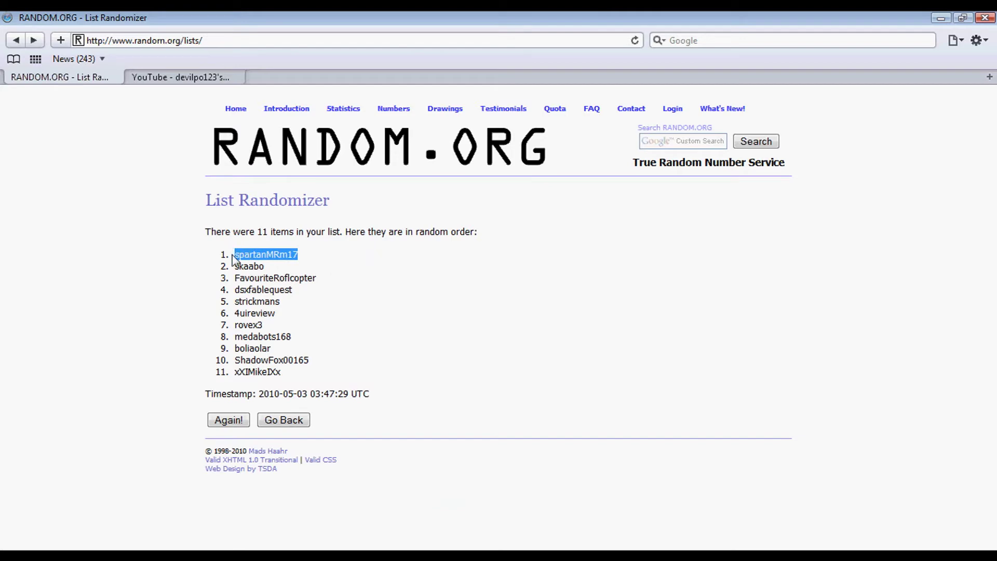
Step: Delete all FABRICK names except spartanMRm17, adding an empty line above it
{"action": "key", "text": "alt+Tab"}
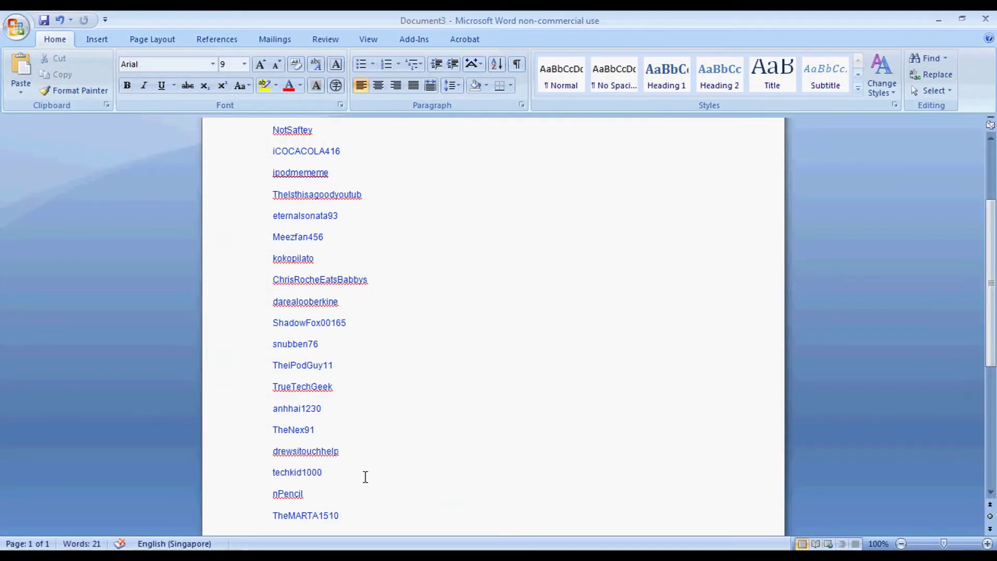
{"action": "key", "text": "alt+Tab"}
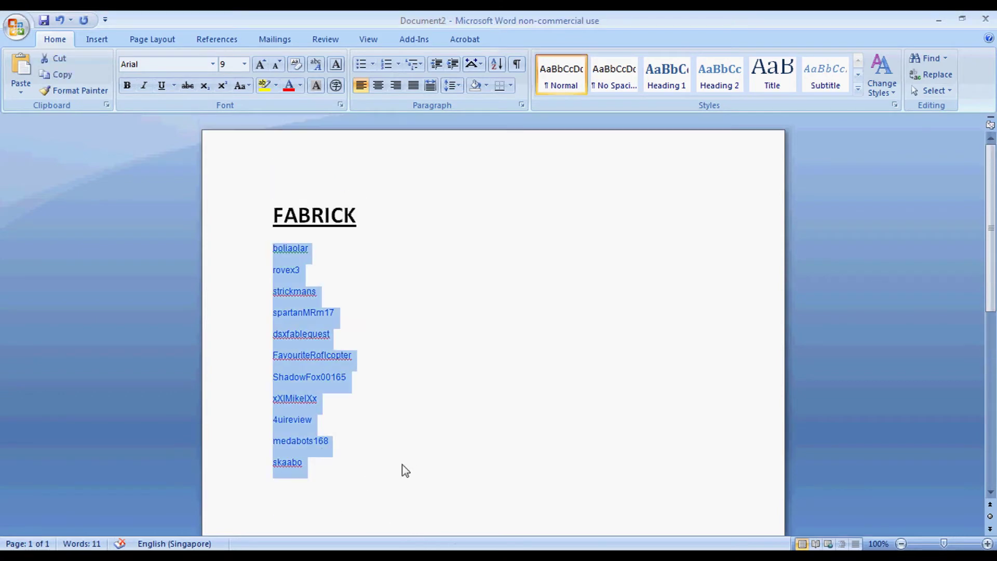
{"action": "left_click_drag", "start_coordinate": [343, 467], "coordinate": [243, 342]}
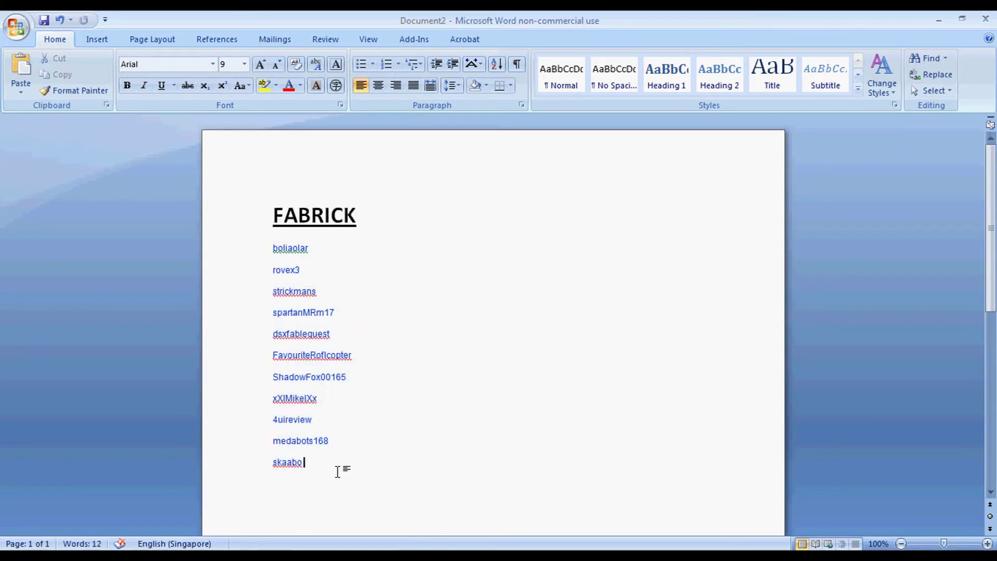
{"action": "key", "text": "Delete"}
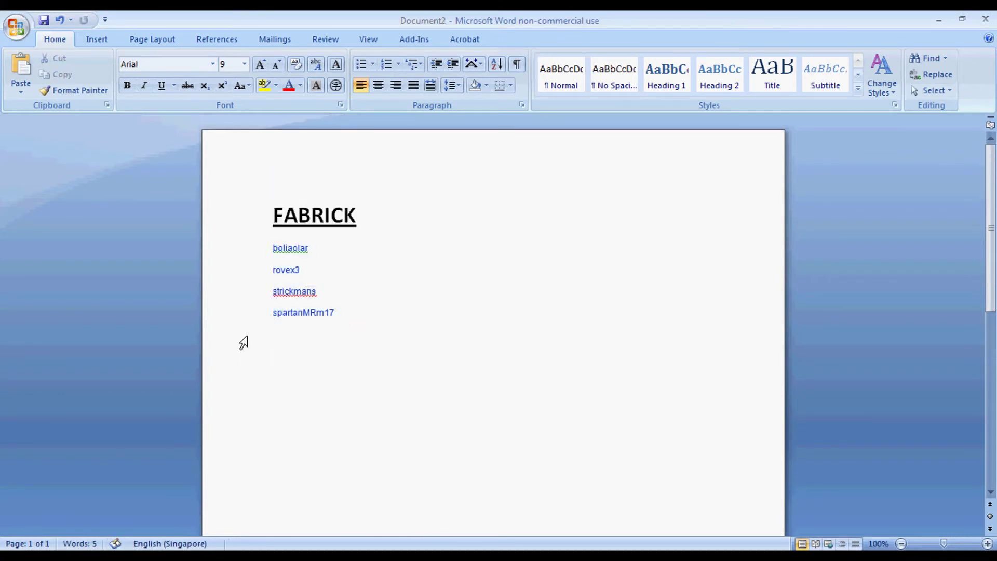
{"action": "left_click_drag", "start_coordinate": [338, 291], "coordinate": [233, 248]}
{"action": "key", "text": "Delete"}
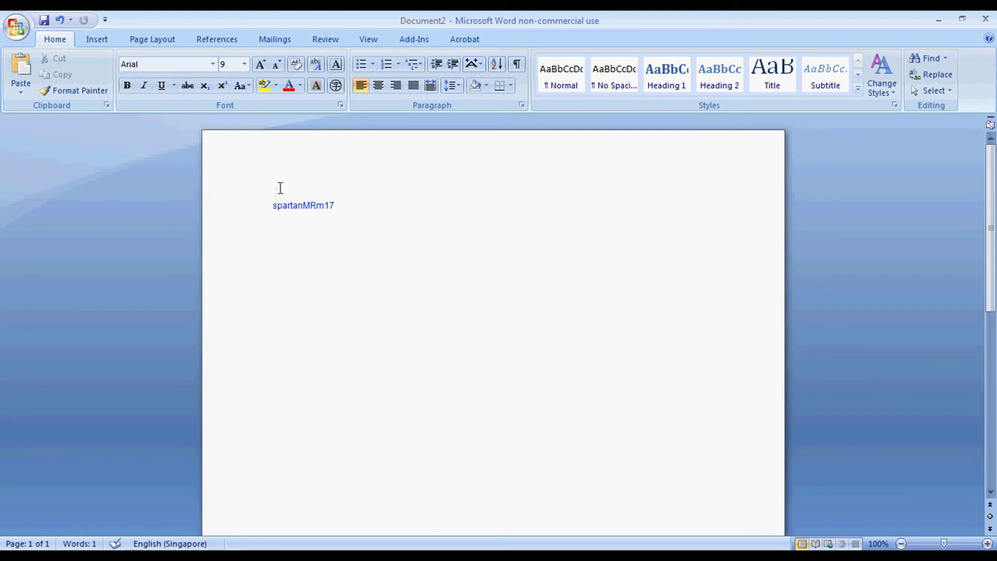
{"action": "key", "text": "Return"}
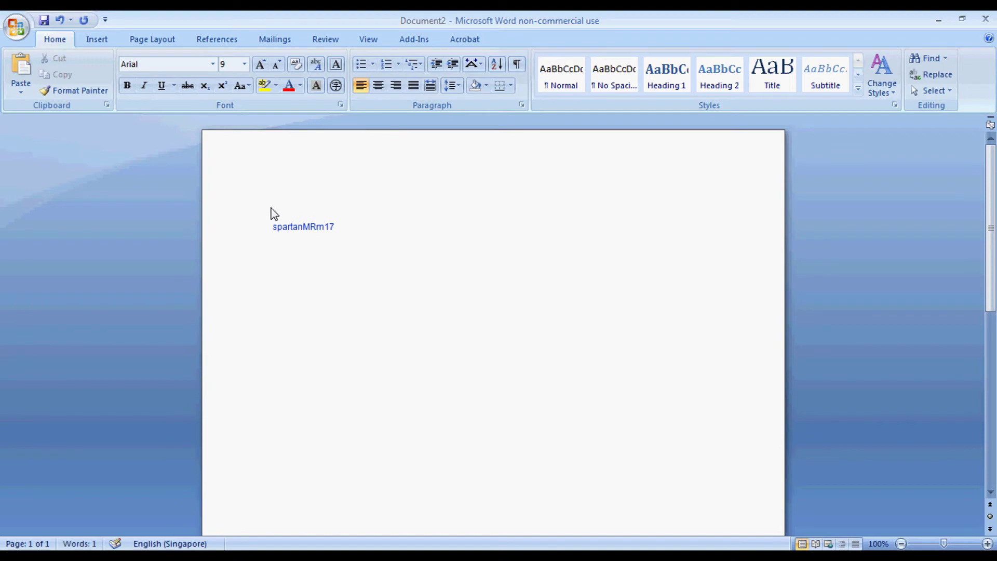
{"action": "type", "text": "FABRICK"}
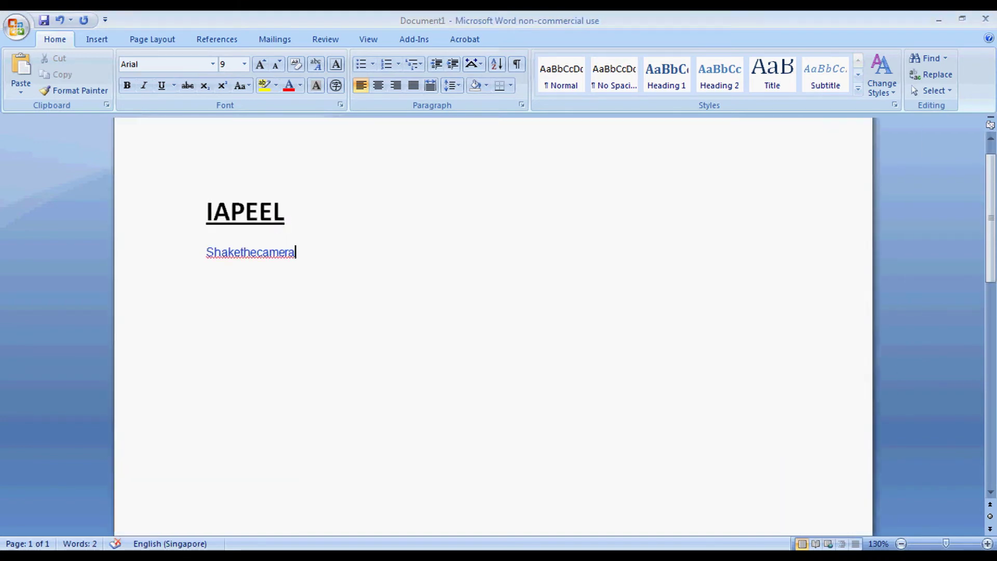
Step: Select the IDEVIL usernames in Word and paste them over the FABRICK names
{"action": "left_click_drag", "start_coordinate": [418, 516], "coordinate": [218, 71]}
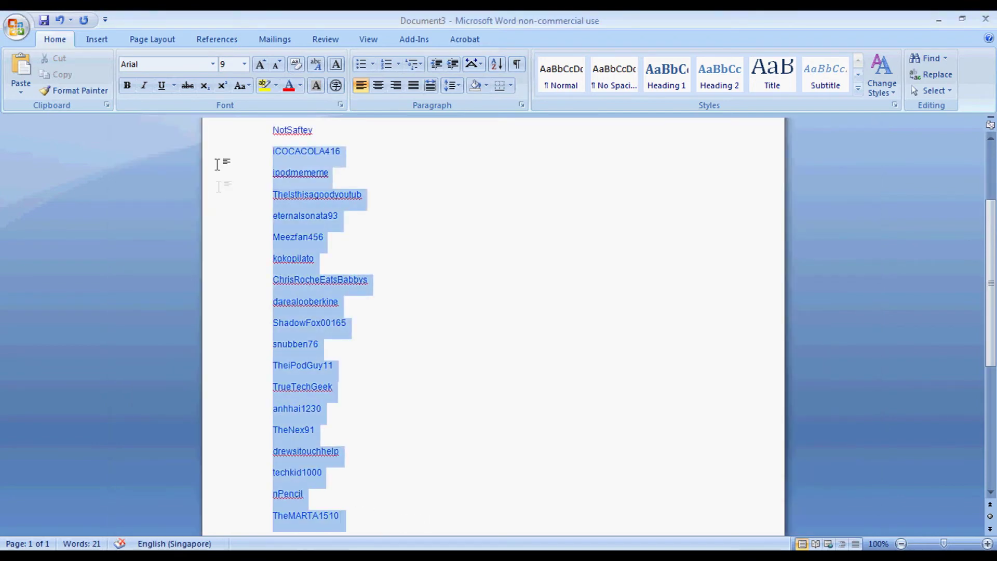
{"action": "left_click", "coordinate": [240, 256], "text": "shift"}
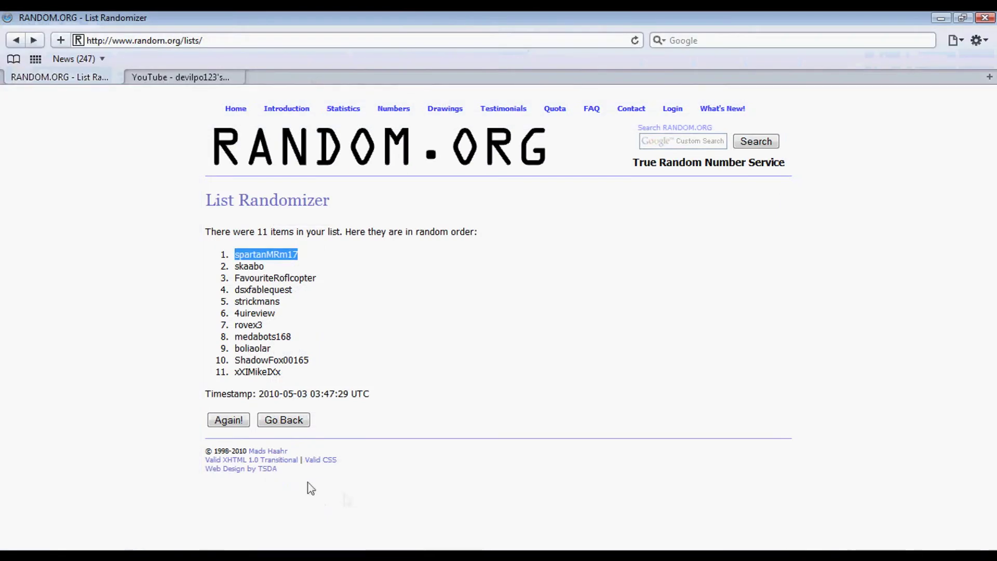
{"action": "left_click", "coordinate": [229, 420]}
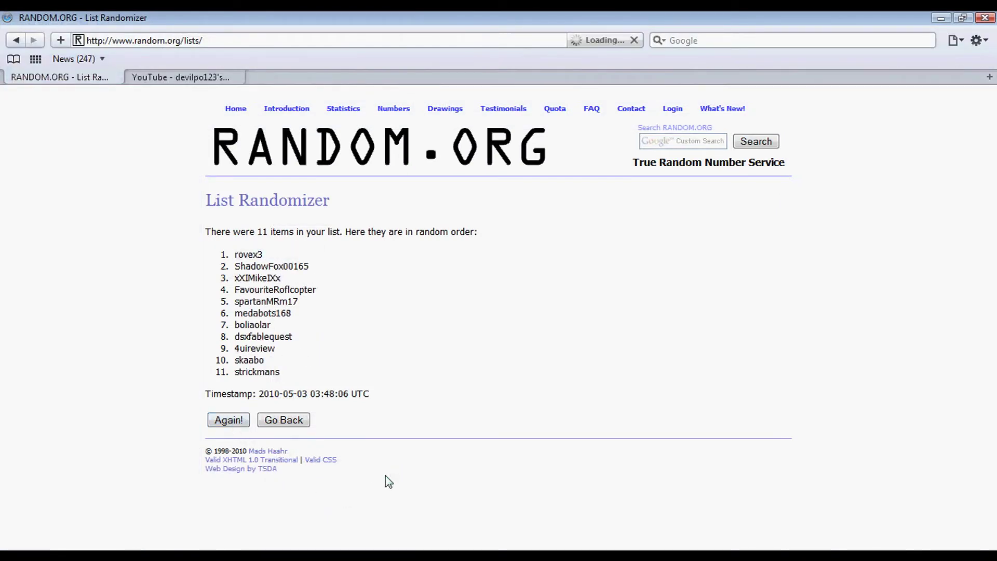
{"action": "left_click", "coordinate": [292, 421]}
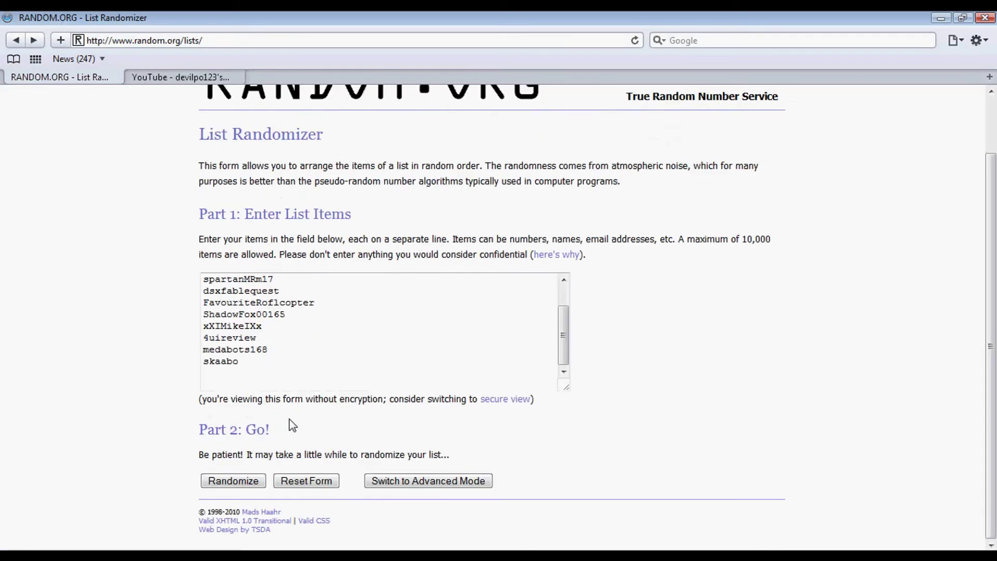
{"action": "left_click", "coordinate": [421, 366]}
{"action": "key", "text": "ctrl+a"}
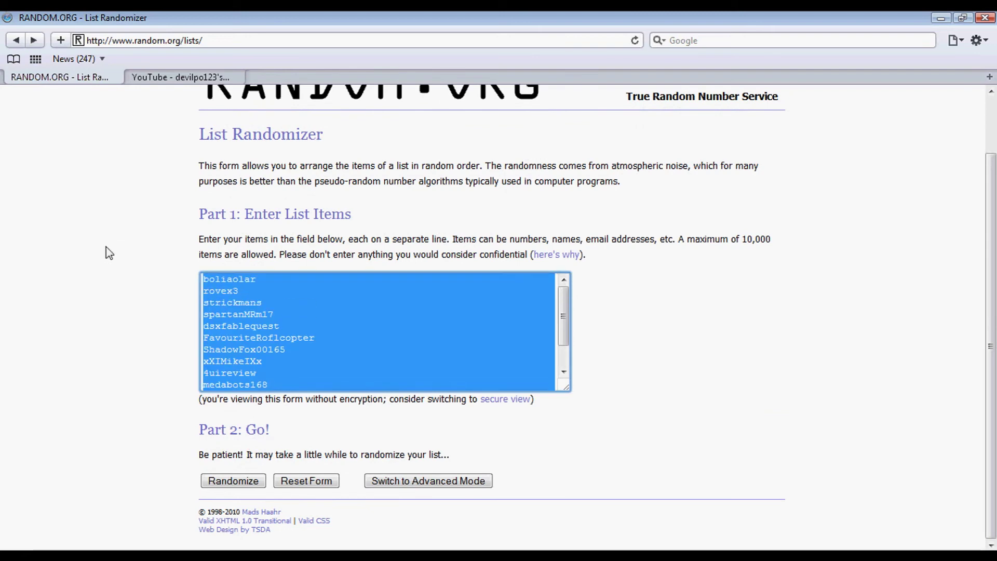
{"action": "key", "text": "BackSpace"}
{"action": "key", "text": "ctrl+v"}
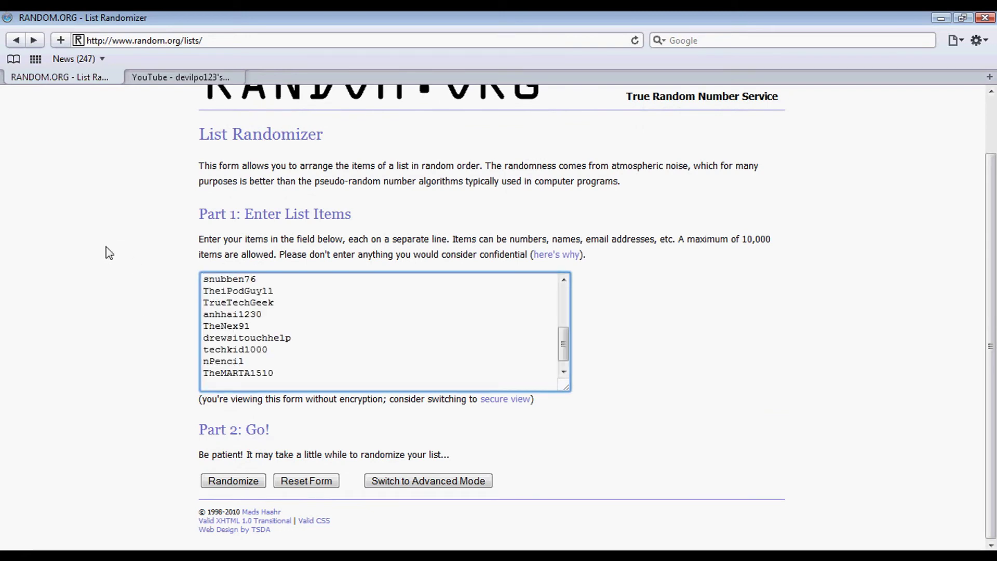
{"action": "mouse_move", "coordinate": [563, 342]}
{"action": "left_mouse_down"}
{"action": "mouse_move", "coordinate": [566, 291]}
{"action": "mouse_move", "coordinate": [563, 366]}
{"action": "left_mouse_up"}
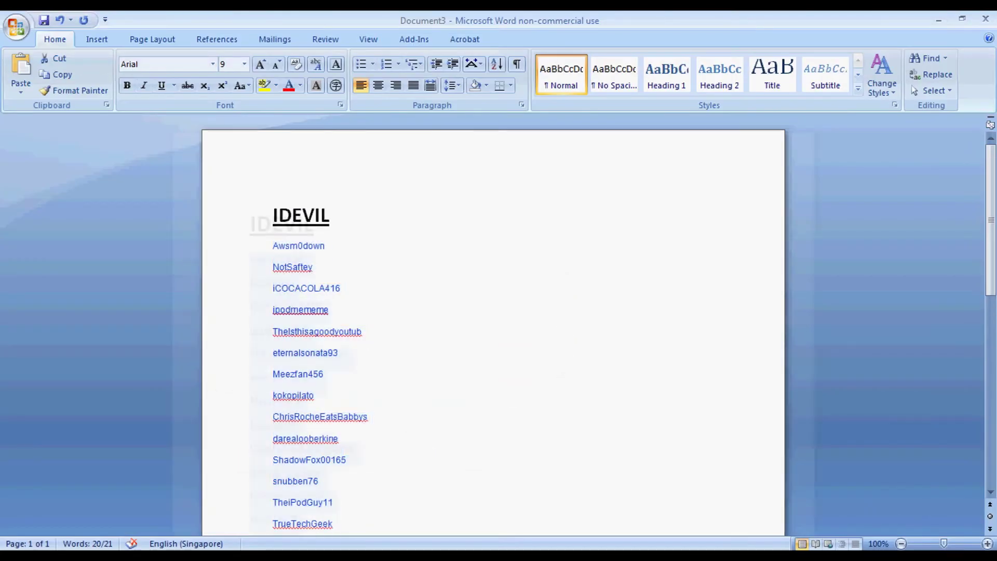
{"action": "scroll", "coordinate": [499, 327], "scroll_direction": "up", "scroll_amount": 1}
{"action": "scroll", "coordinate": [499, 328], "scroll_direction": "up", "scroll_amount": 1}
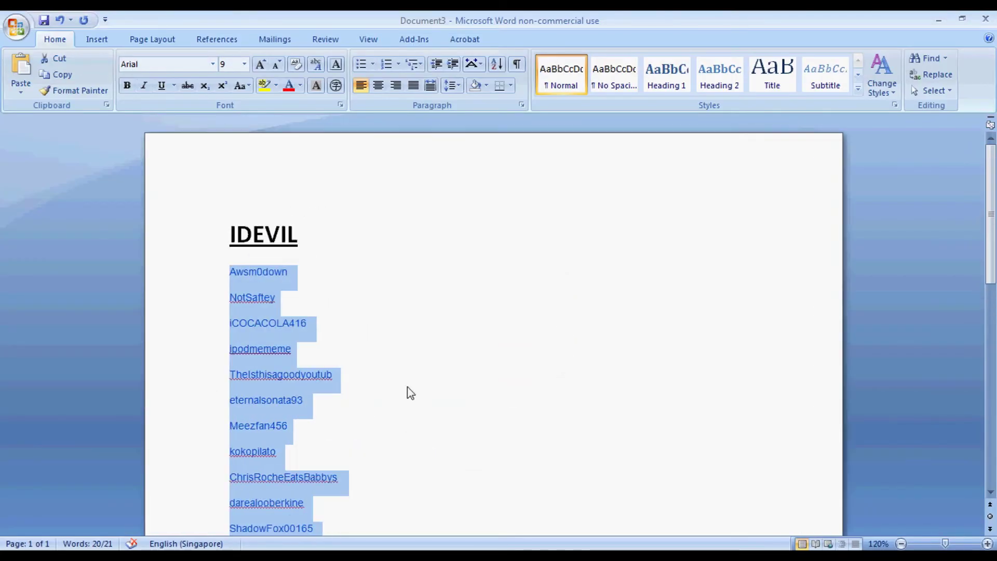
{"action": "left_click_drag", "start_coordinate": [991, 199], "coordinate": [990, 292]}
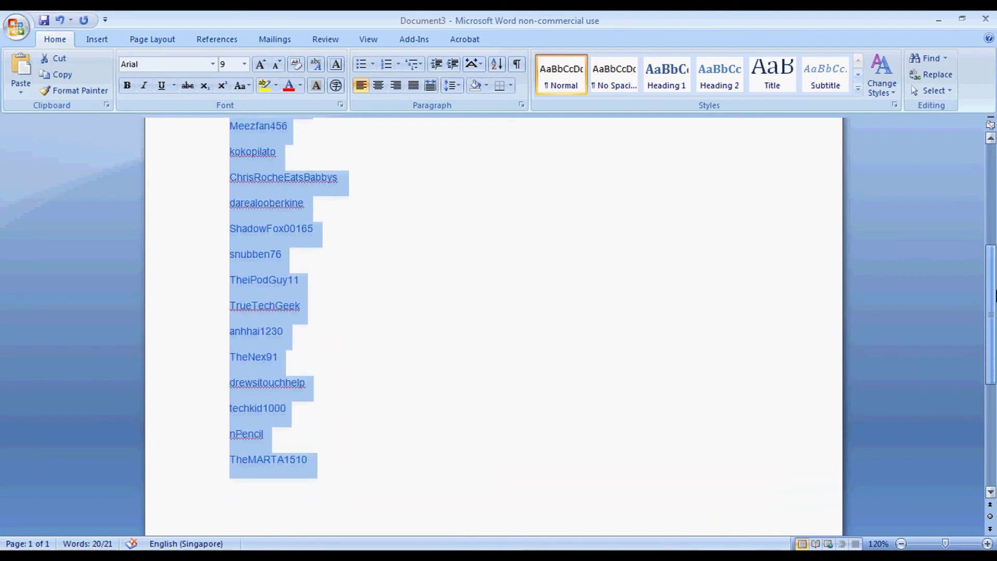
{"action": "scroll", "coordinate": [605, 360], "scroll_direction": "up", "scroll_amount": 3}
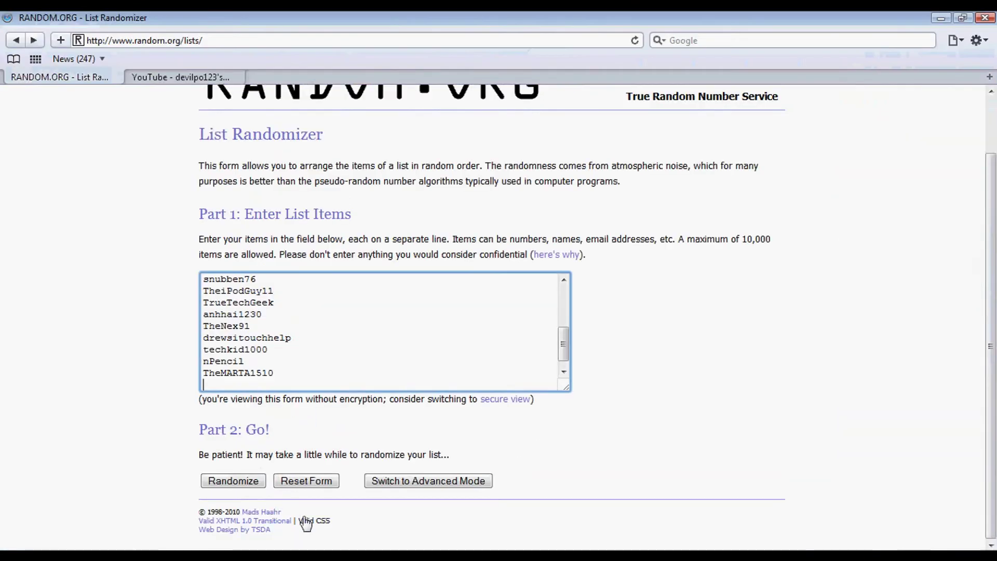
{"action": "left_click", "coordinate": [233, 480]}
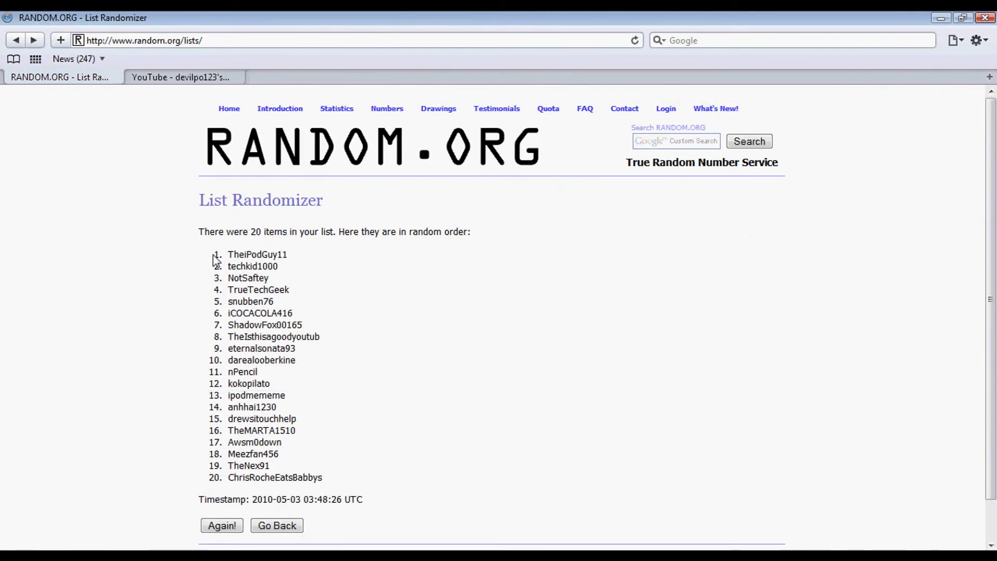
{"action": "left_click_drag", "start_coordinate": [228, 255], "coordinate": [304, 255]}
{"action": "key", "text": "ctrl+c"}
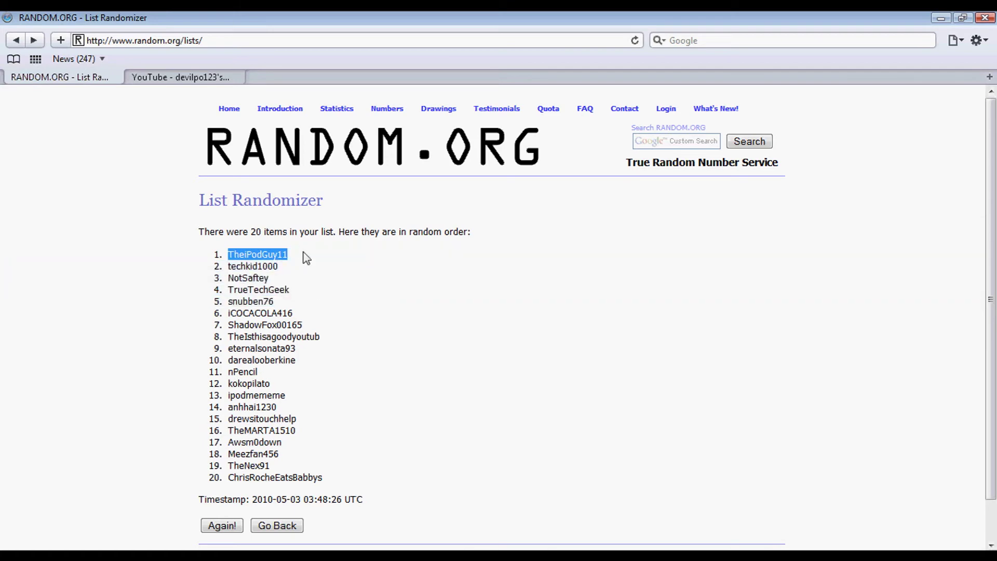
{"action": "key", "text": "alt+Tab"}
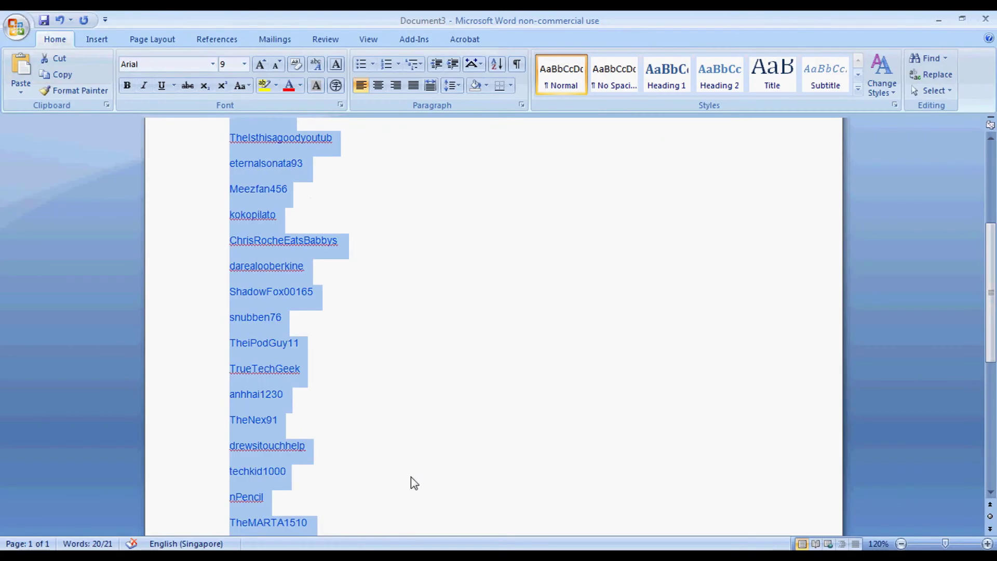
Step: Replace the selected IDEVIL usernames with TheiPodGuy11, then cycle through the open documents
{"action": "key", "text": "Delete"}
{"action": "key", "text": "ctrl+v"}
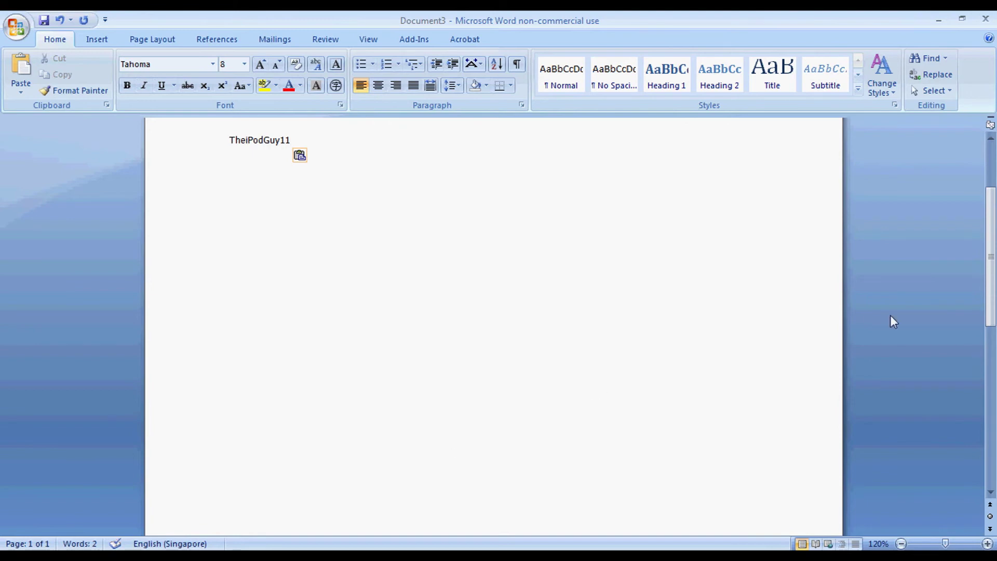
{"action": "scroll", "coordinate": [891, 314], "scroll_direction": "up", "scroll_amount": 3}
{"action": "key", "text": "ctrl+F6"}
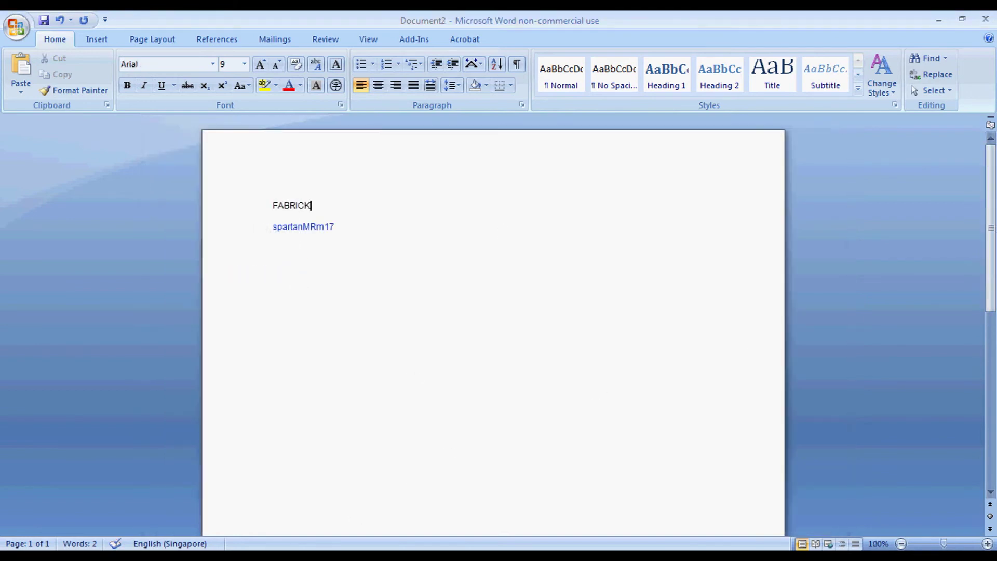
{"action": "key", "text": "ctrl+F6"}
{"action": "key", "text": "ctrl+F6"}
{"action": "key", "text": "ctrl+F6"}
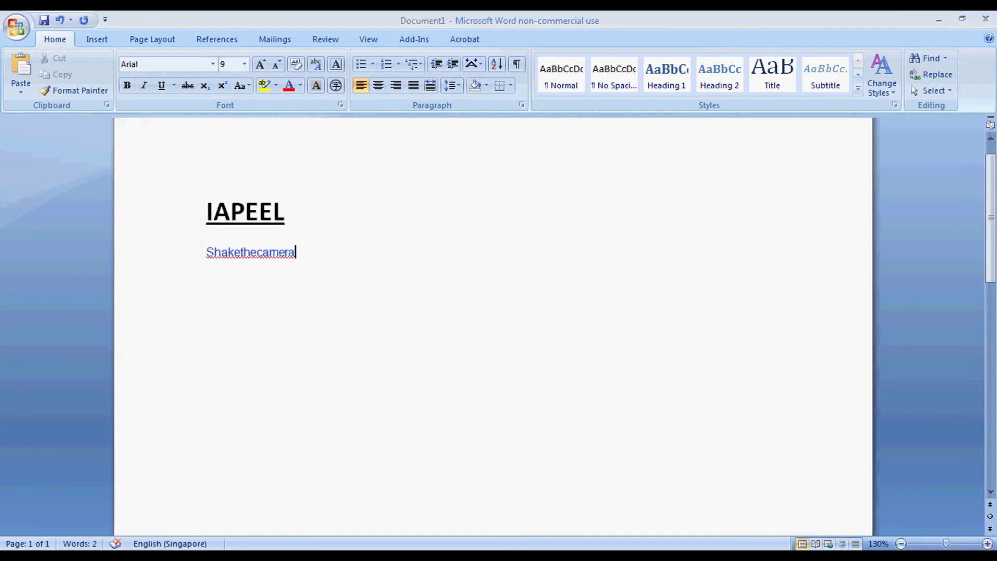
{"action": "key", "text": "ctrl+F6"}
{"action": "key", "text": "ctrl+F6"}
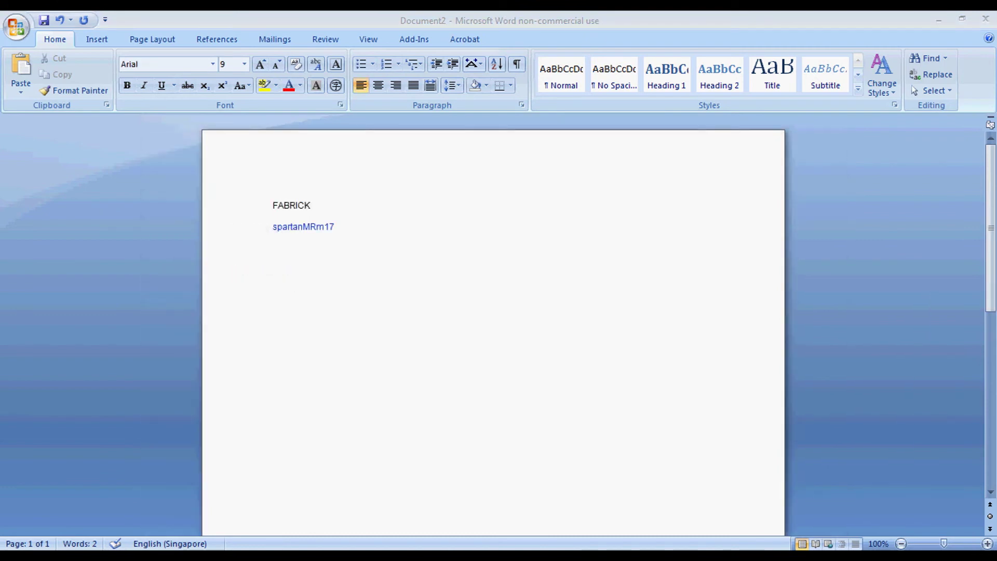
{"action": "key", "text": "ctrl+F6"}
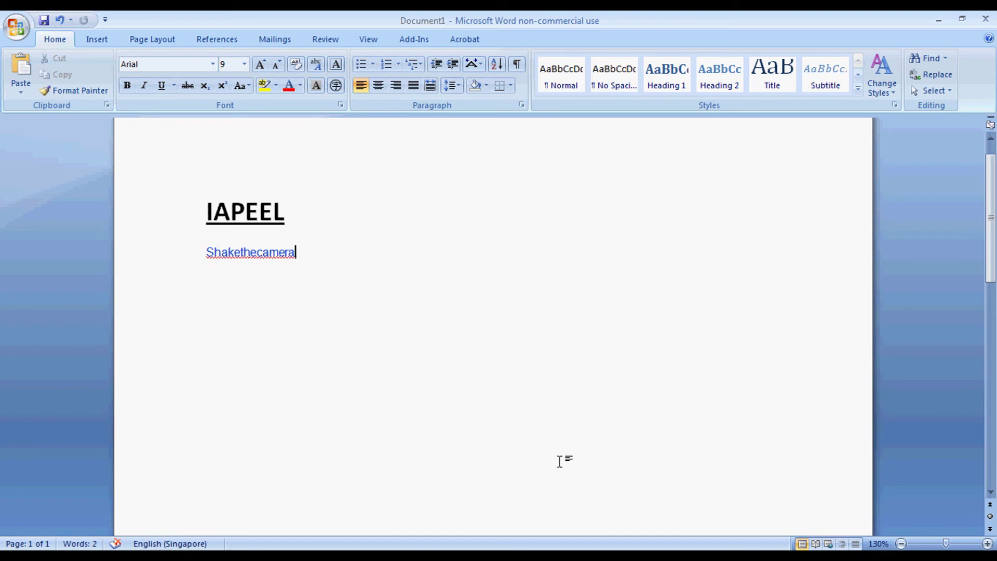
{"action": "key", "text": "alt+Tab"}
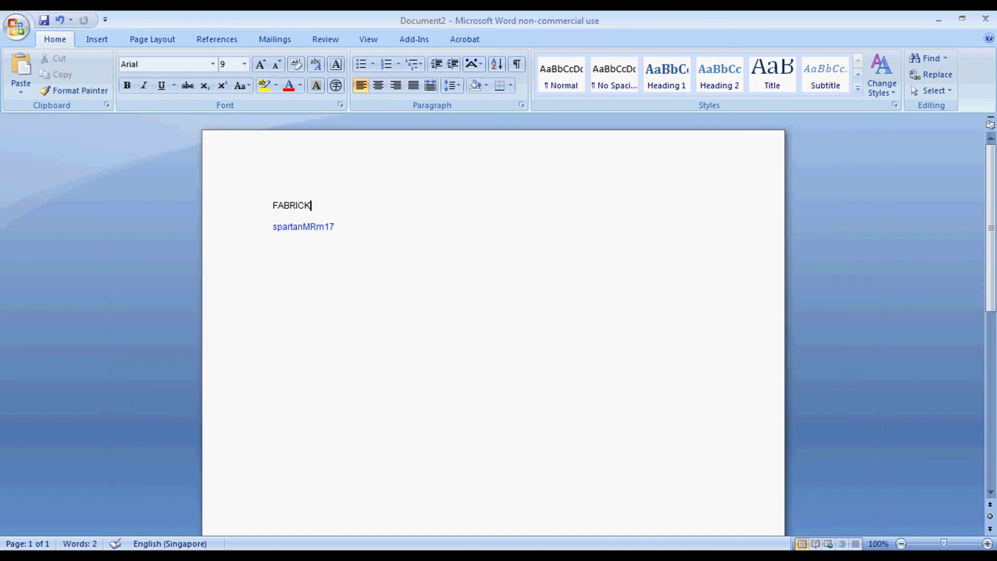